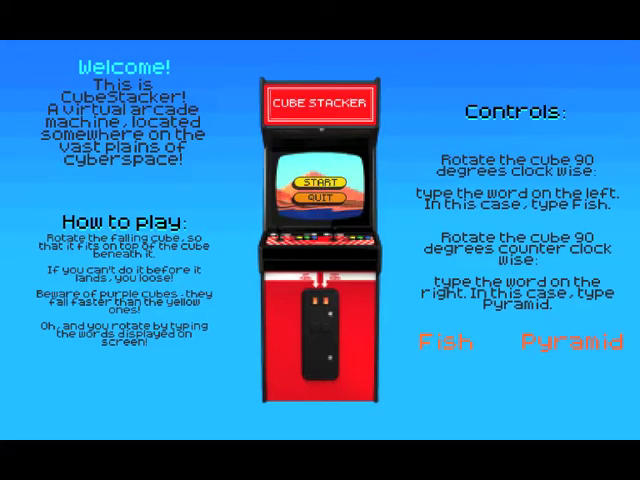
# Choose START on the welcome menu to begin an underwater Cube Stacker round.
pyautogui.press('Return')
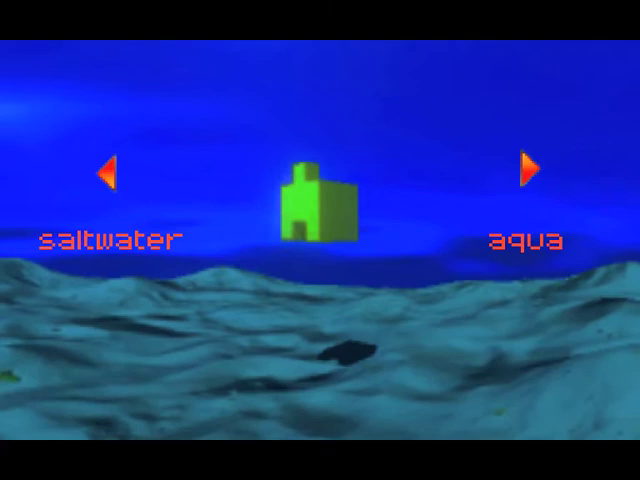